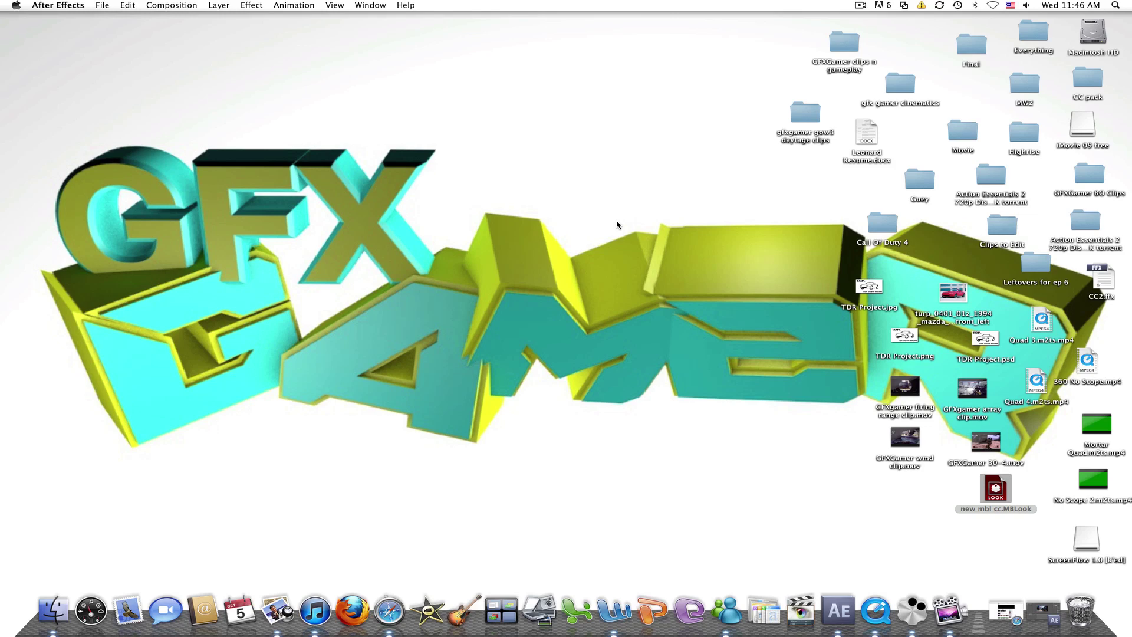
In Finder, open the CC pack folder and view the details of Cinematic look.ls3.
click(1021, 139)
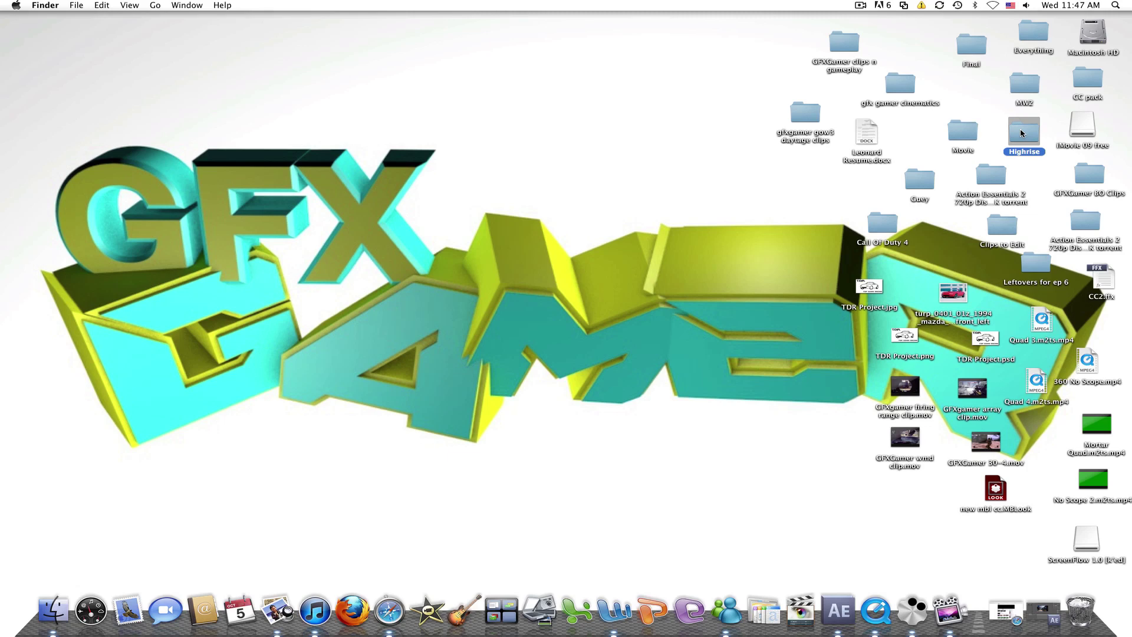
double_click(1085, 86)
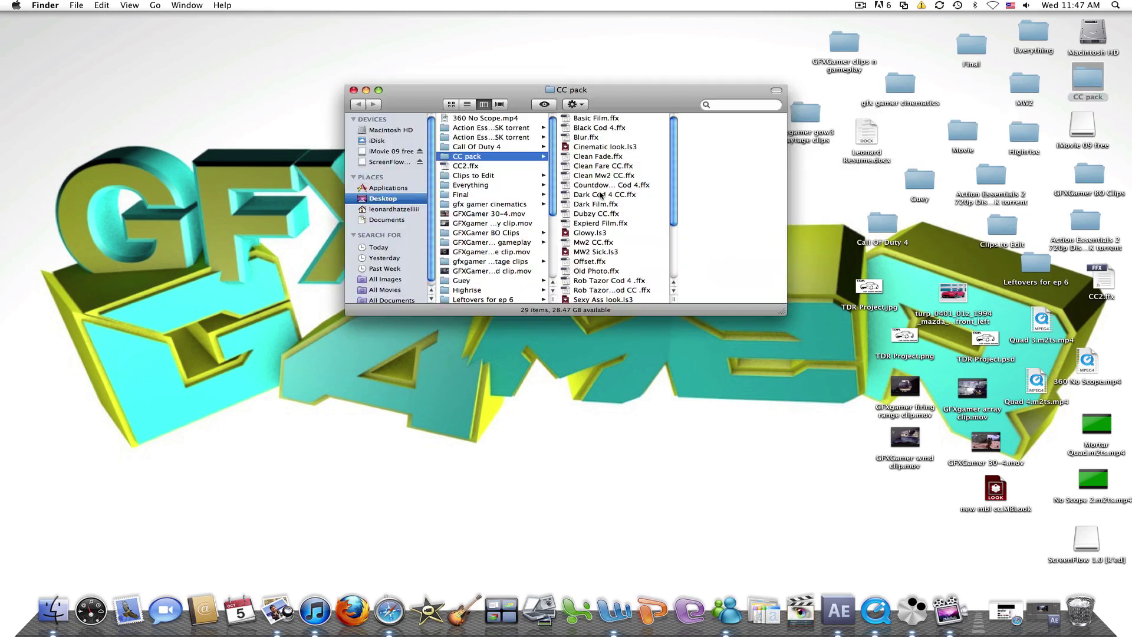
click(604, 147)
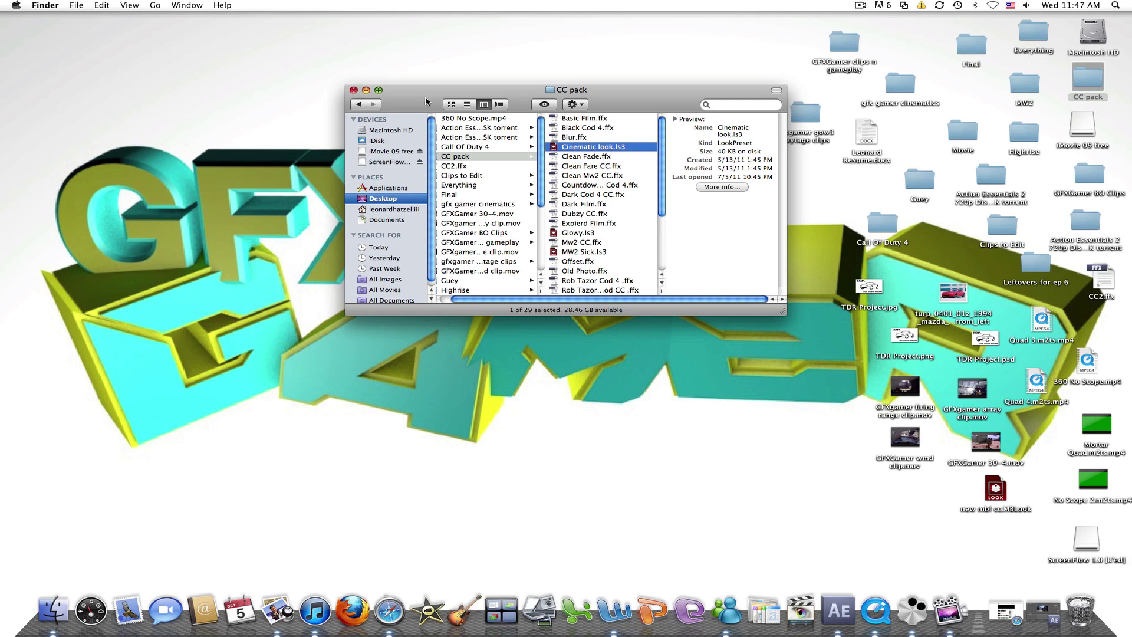
Close the CC pack folder and bring the After Effects project back up.
click(353, 91)
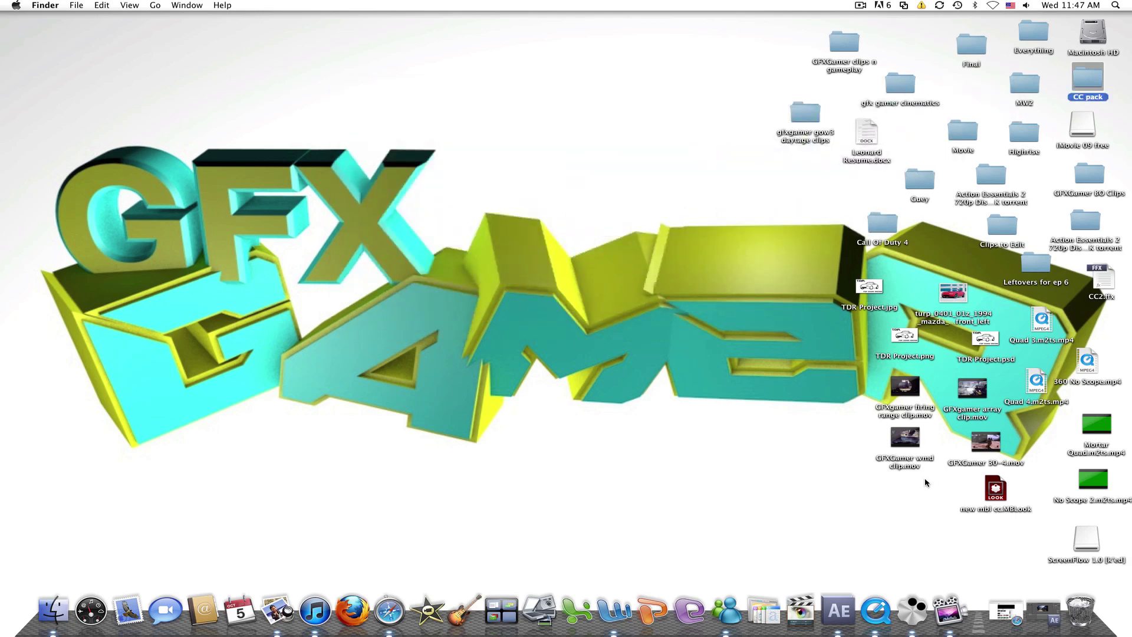
click(1053, 612)
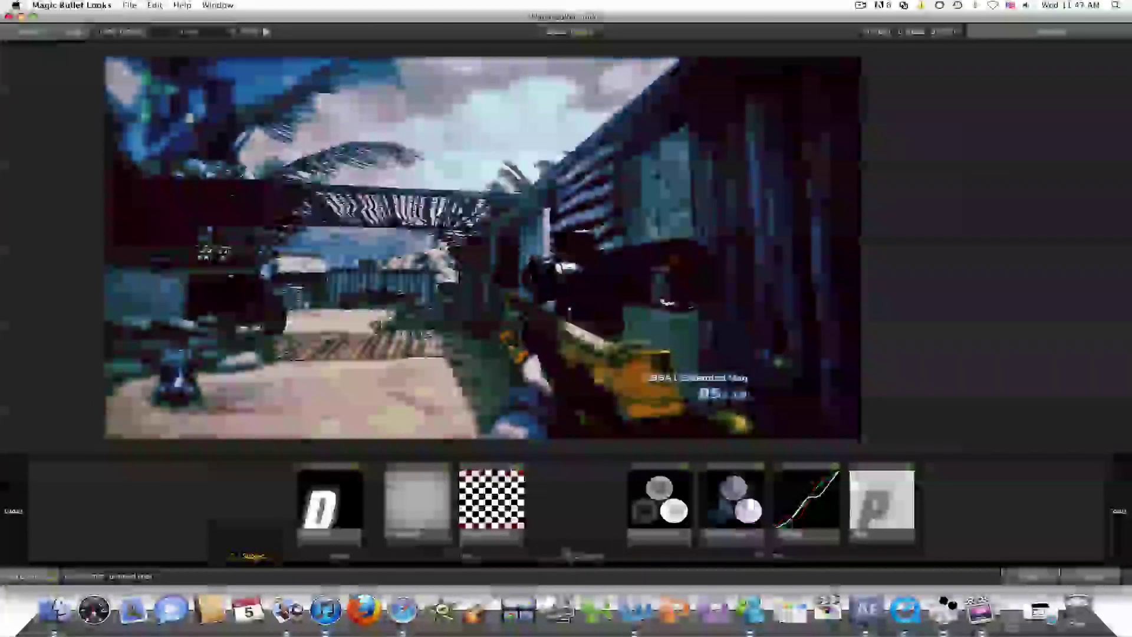
mouse_move(1127, 286)
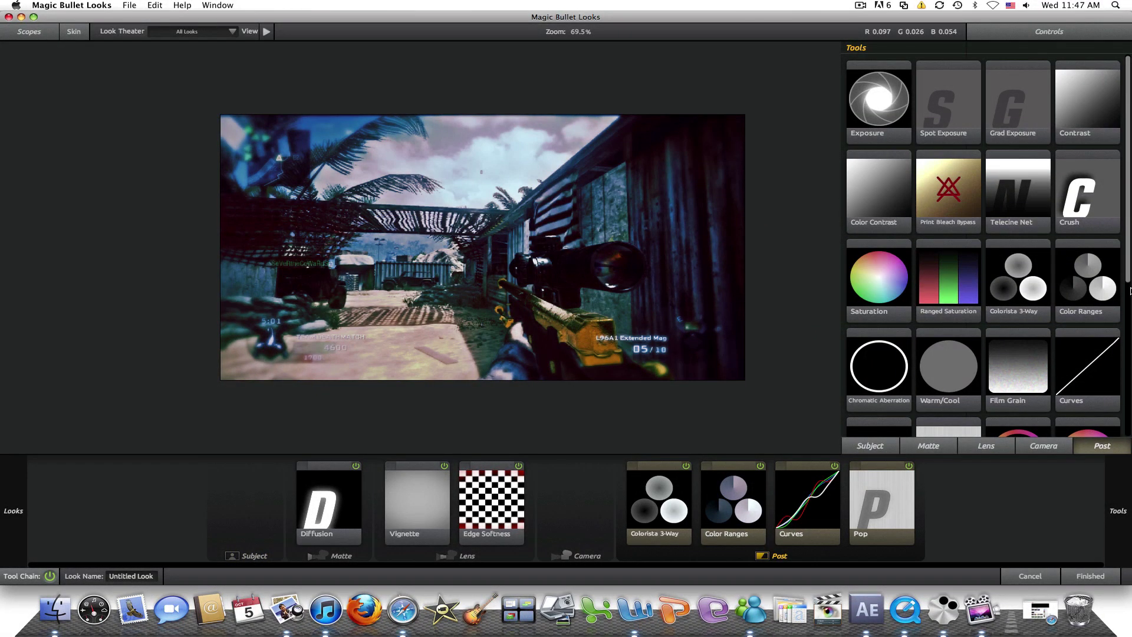
scroll(1128, 282, down, 5)
scroll(1128, 234, down, 8)
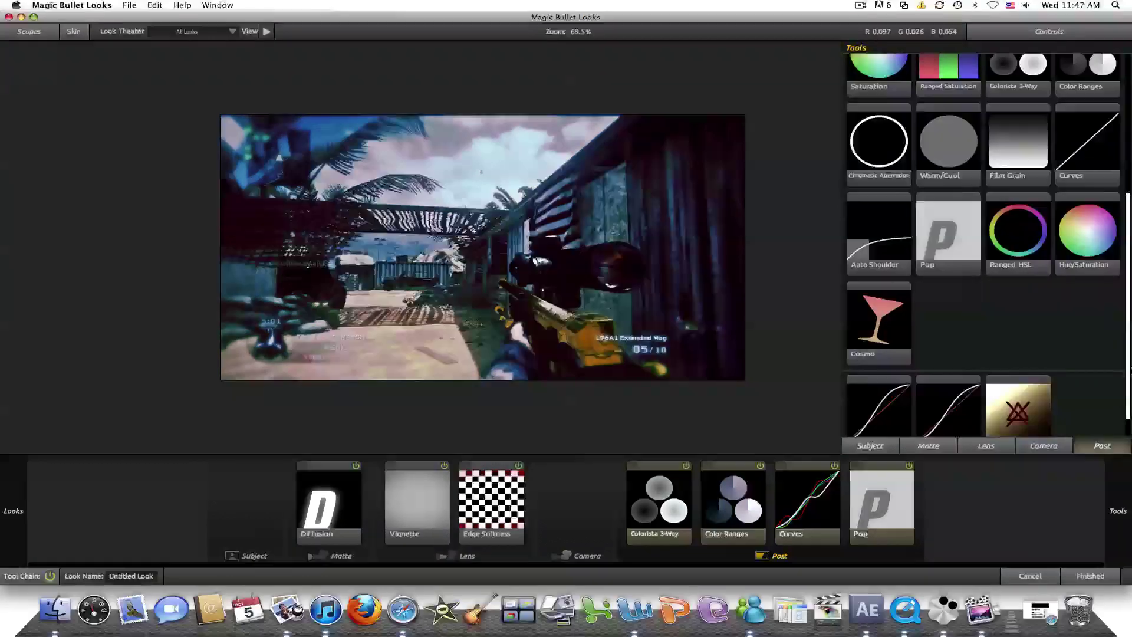
scroll(1123, 303, up, 8)
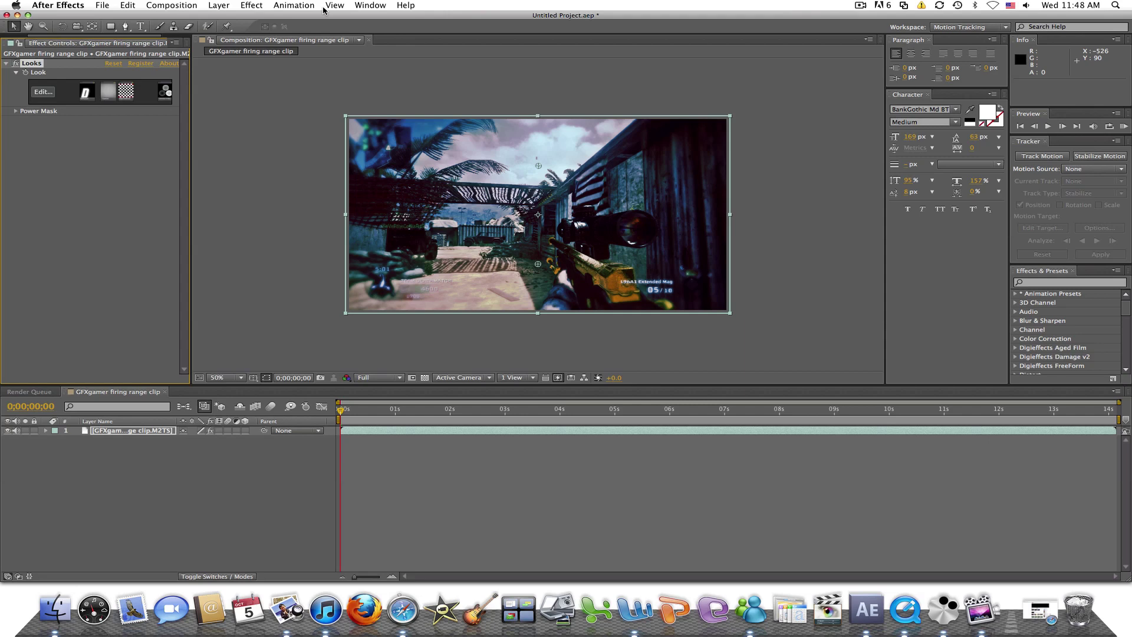
Save the Looks effect as animation preset 'MBL New CC' on the Desktop, accepting the location warning.
click(292, 5)
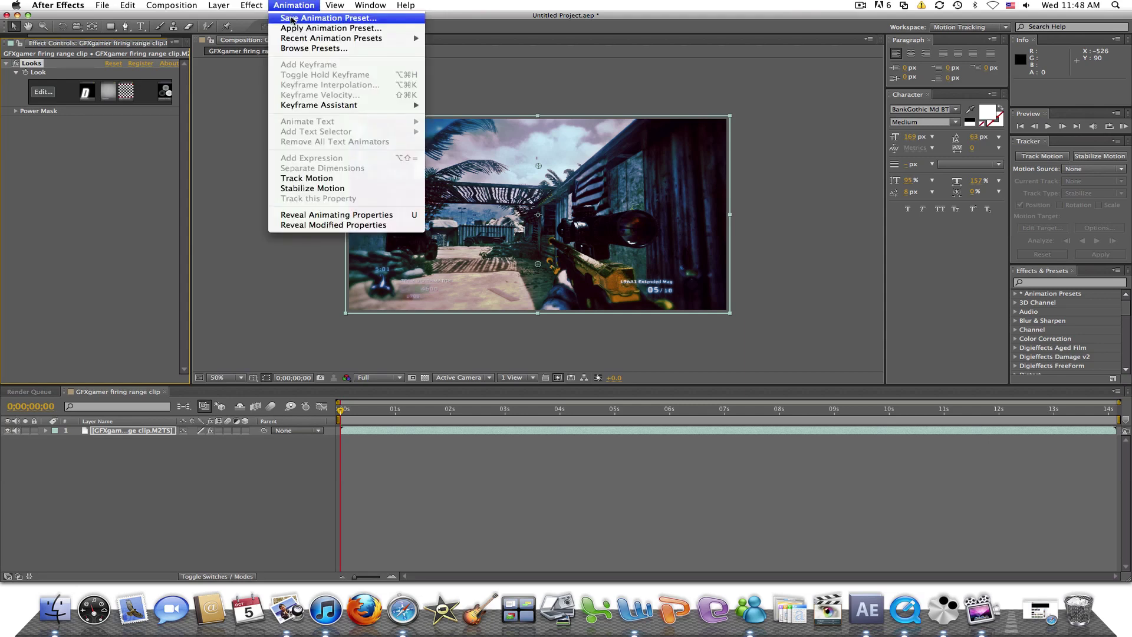
click(319, 19)
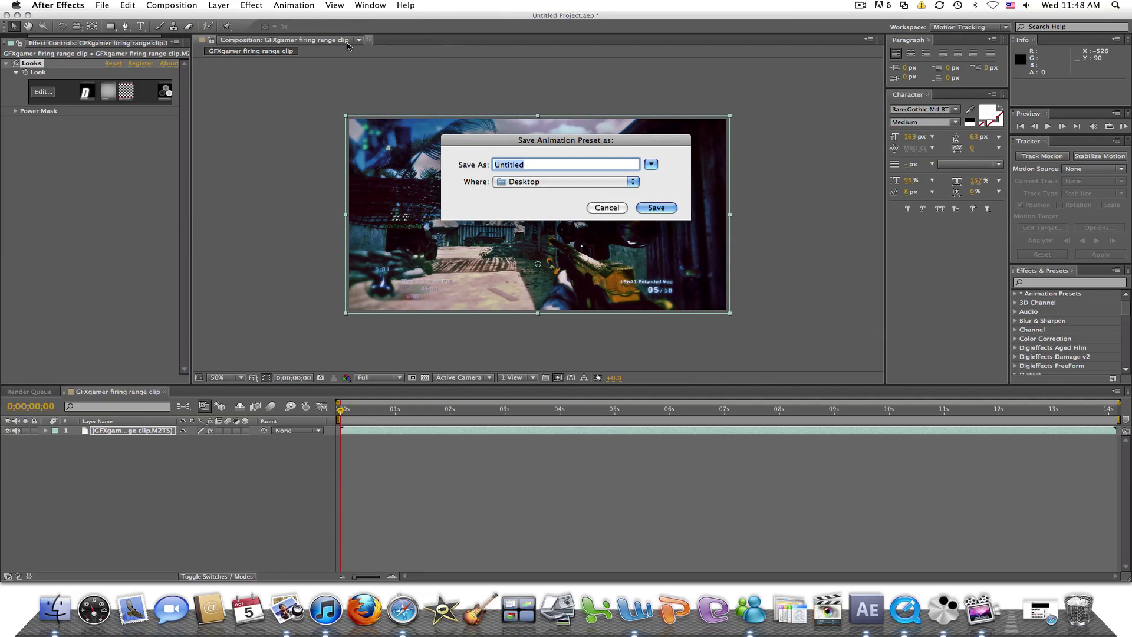
text(MBL New CC)
click(641, 208)
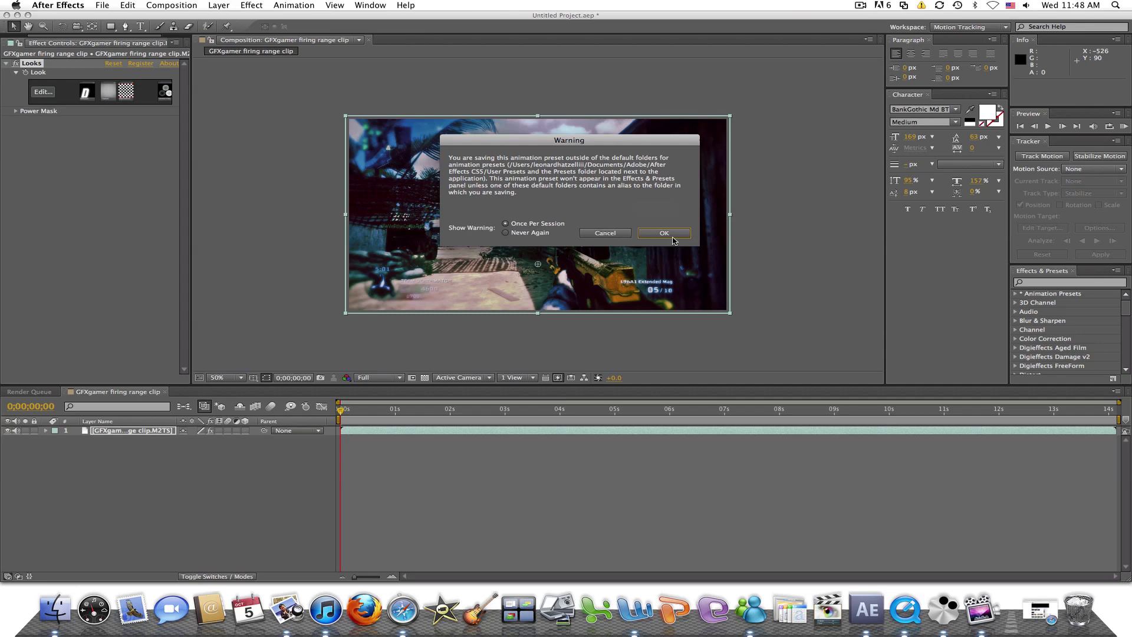
click(673, 235)
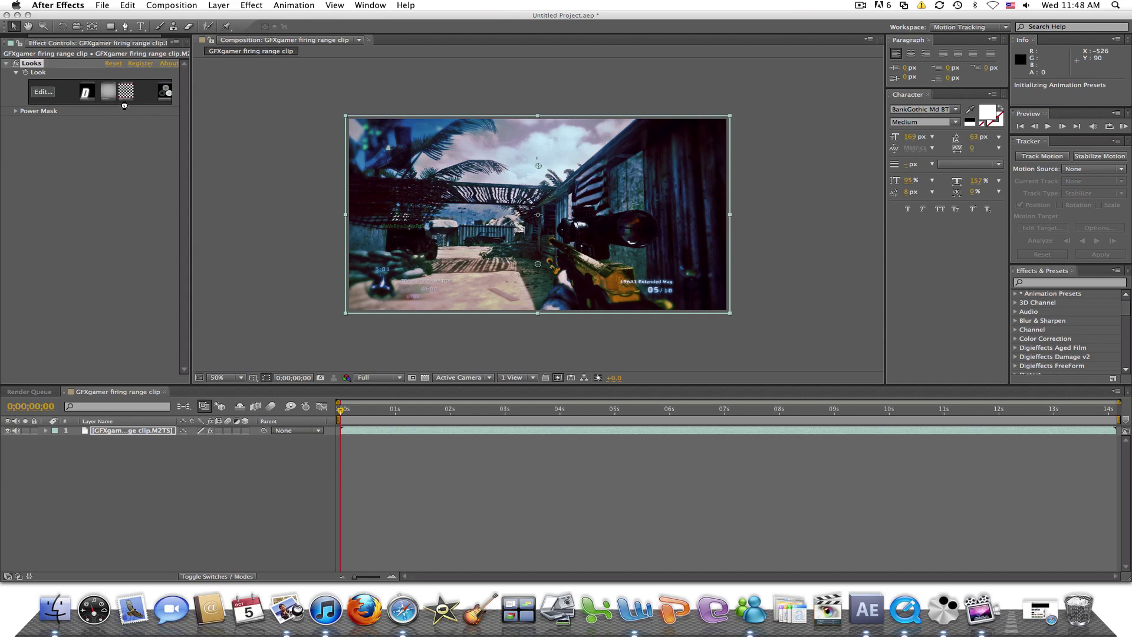
Clear the existing Looks effect from the gameplay clip.
click(58, 66)
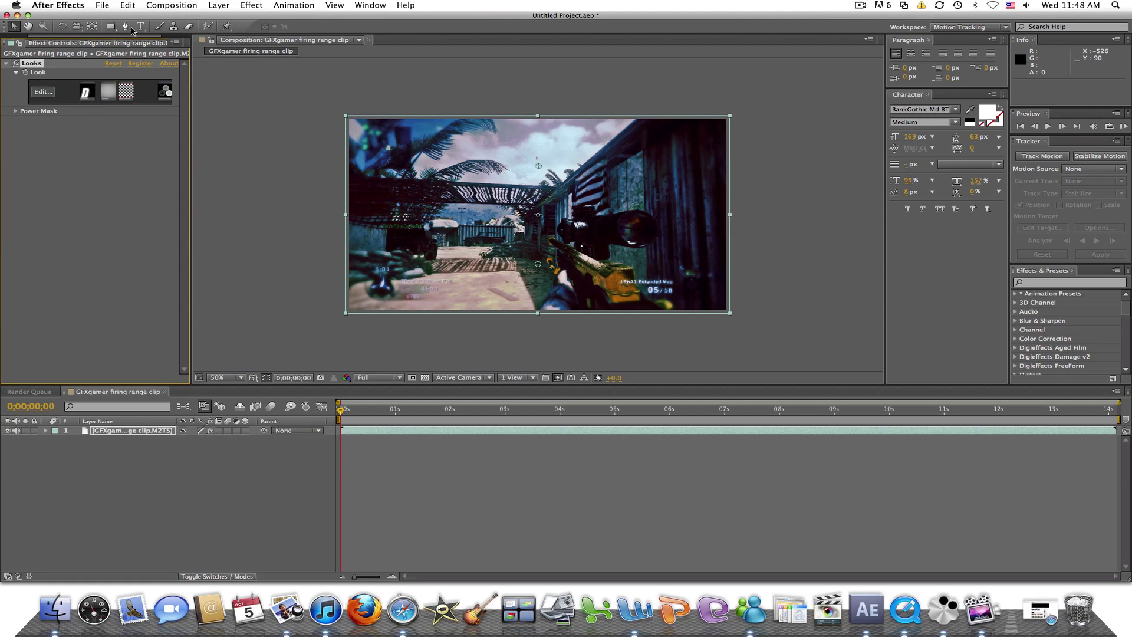
click(134, 7)
click(140, 95)
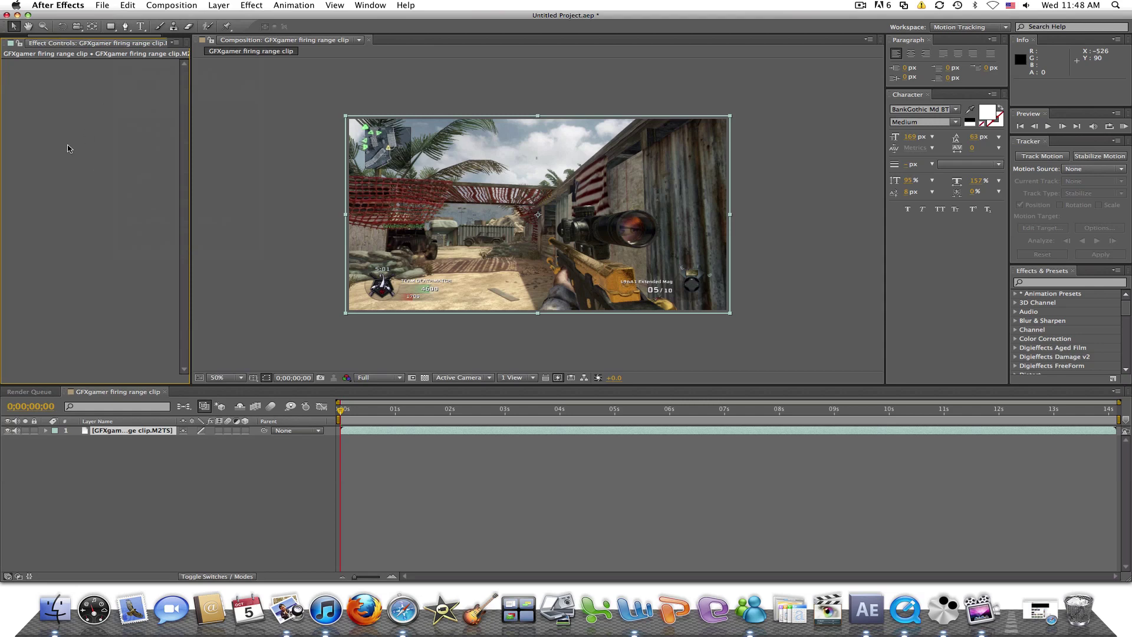
Apply the saved MBL New CC.ffx animation preset to the clip.
click(300, 6)
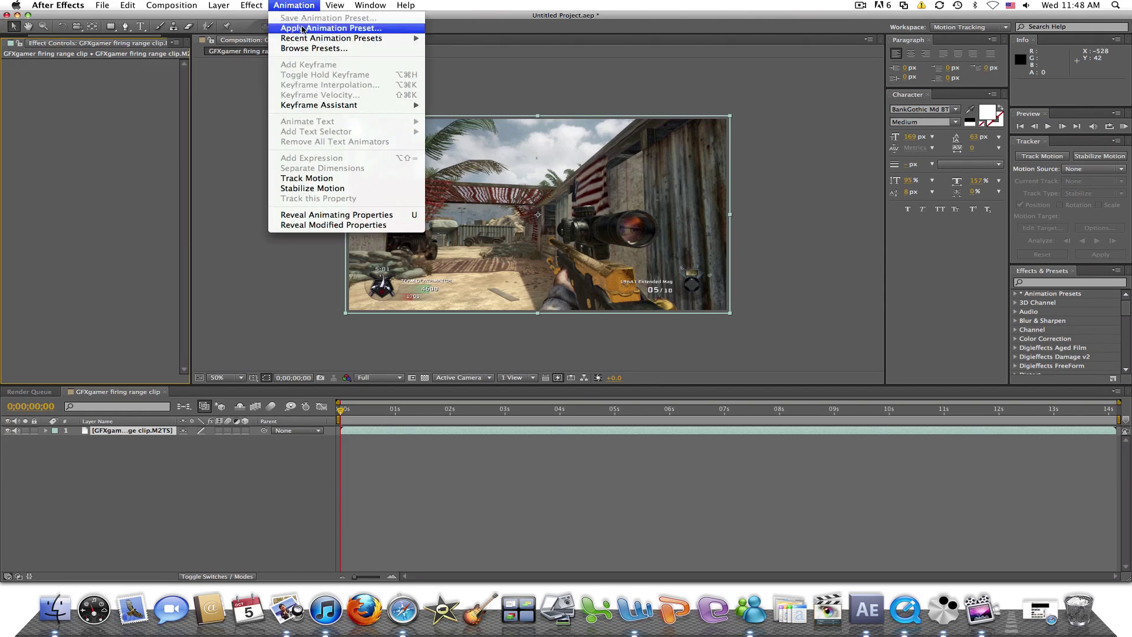
click(303, 29)
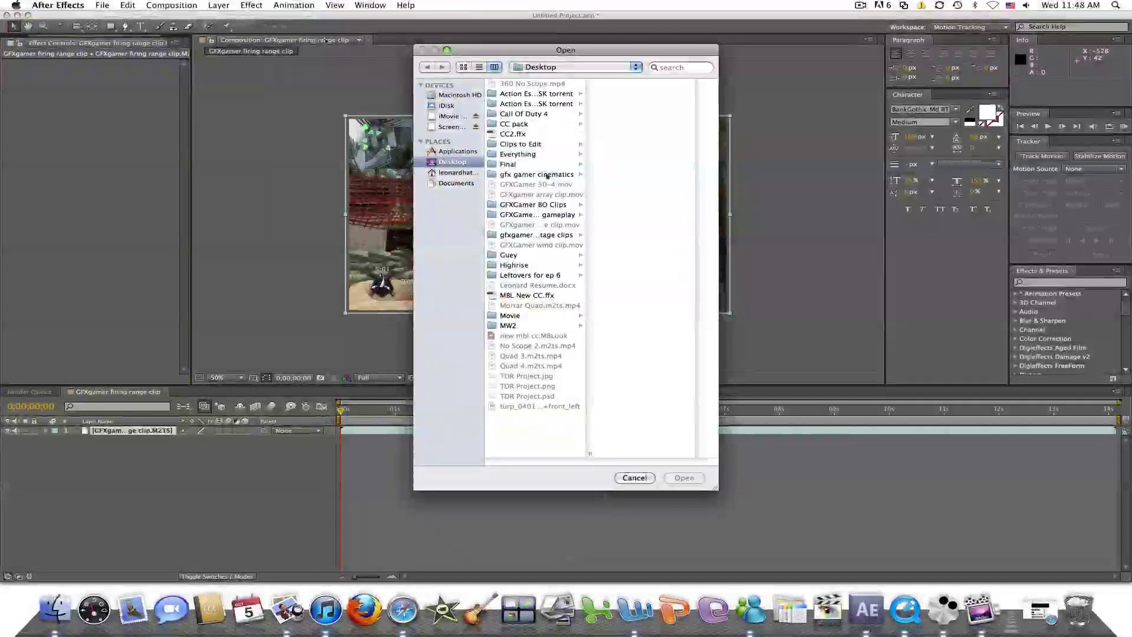
click(542, 296)
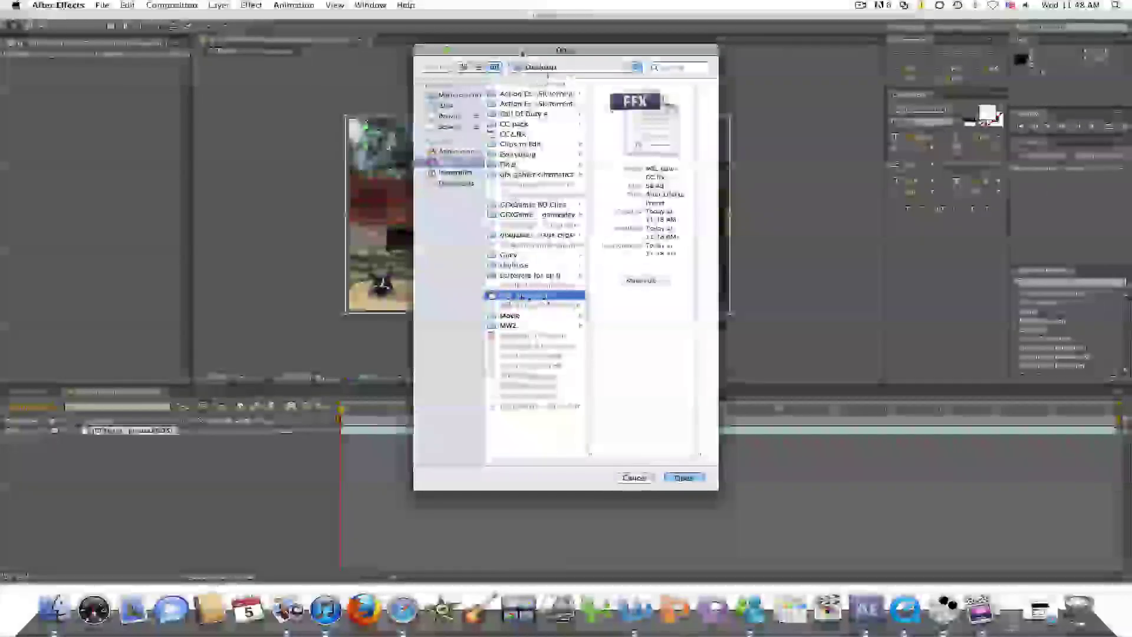
drag(560, 50, 862, 26)
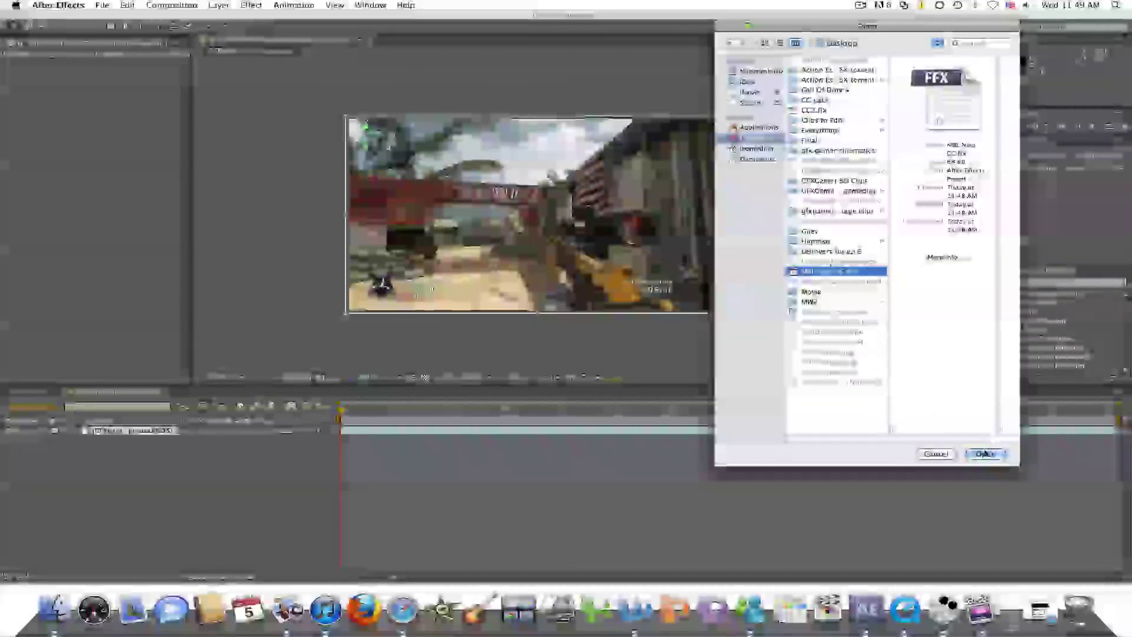
click(984, 453)
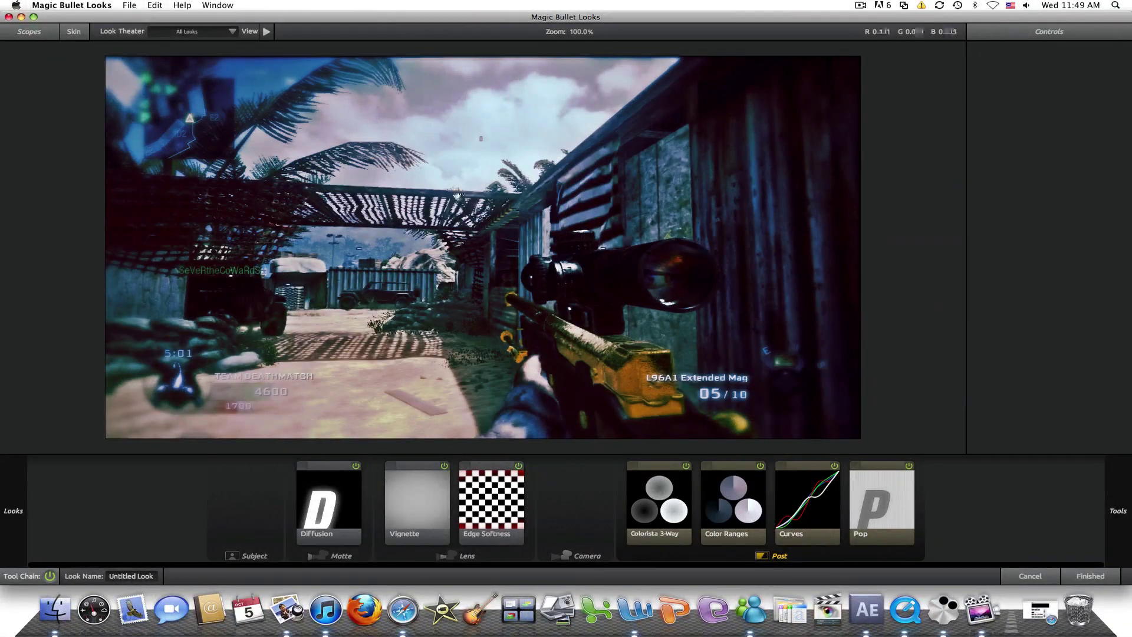
Glance at the Looks File menu without choosing anything, then accept the look unchanged with Finished.
click(131, 6)
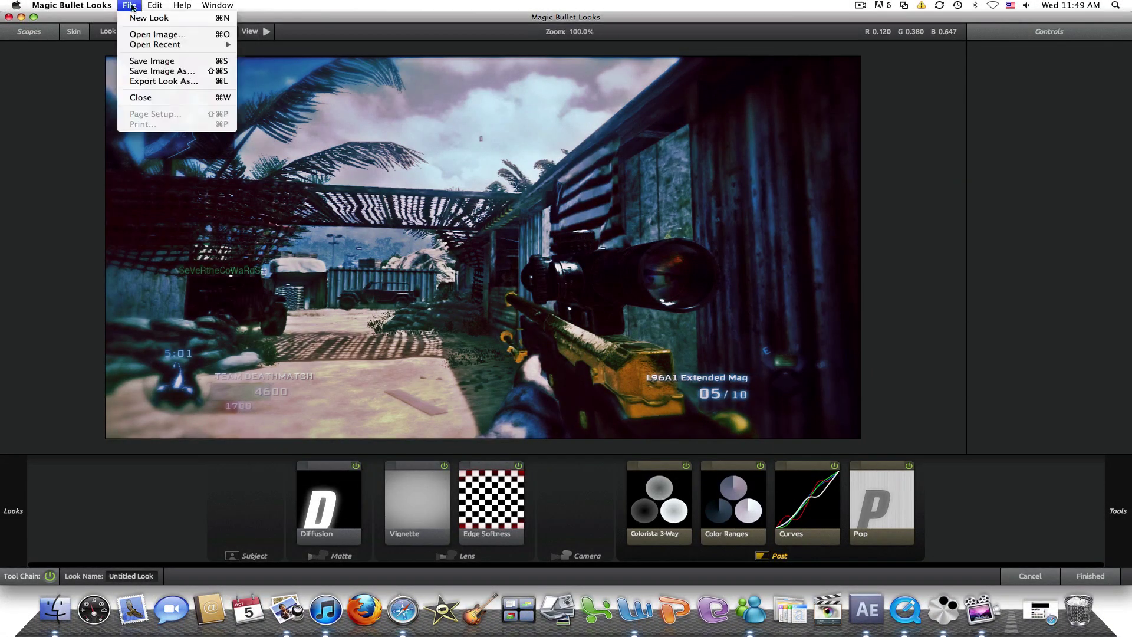
click(83, 68)
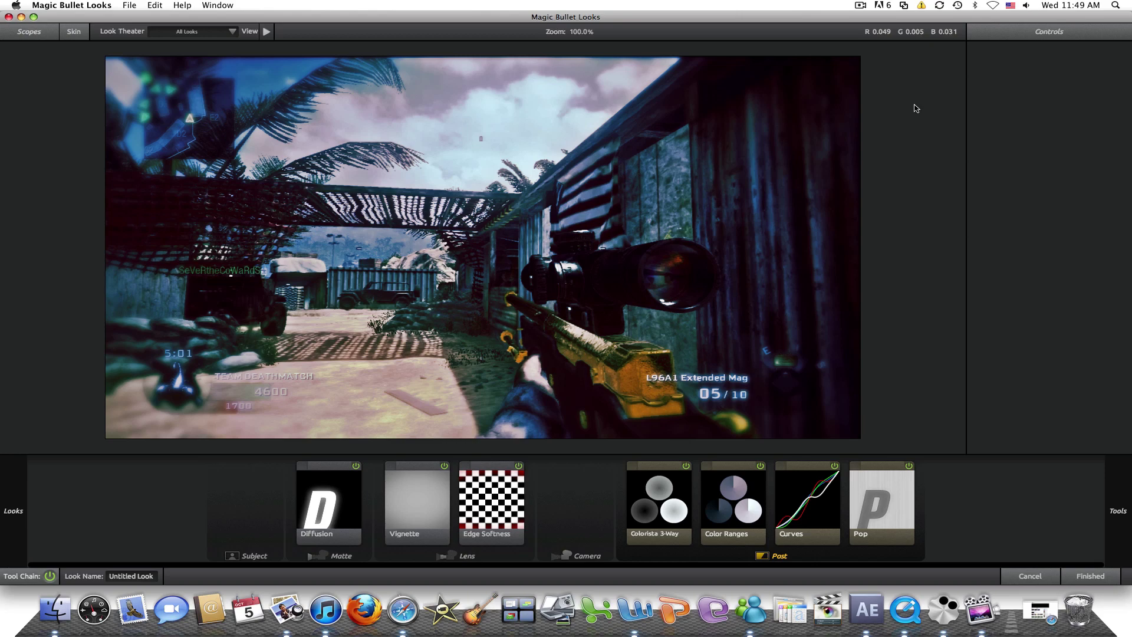
click(1083, 575)
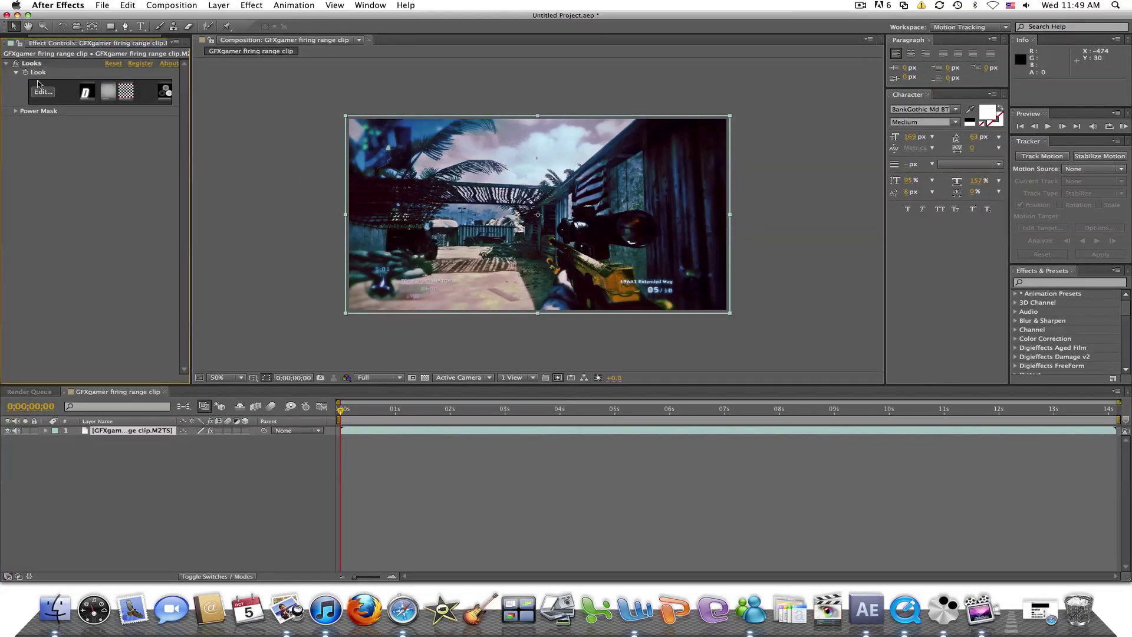
Select the Looks effect, cancel saving it as a preset, and clear it from the clip.
click(30, 63)
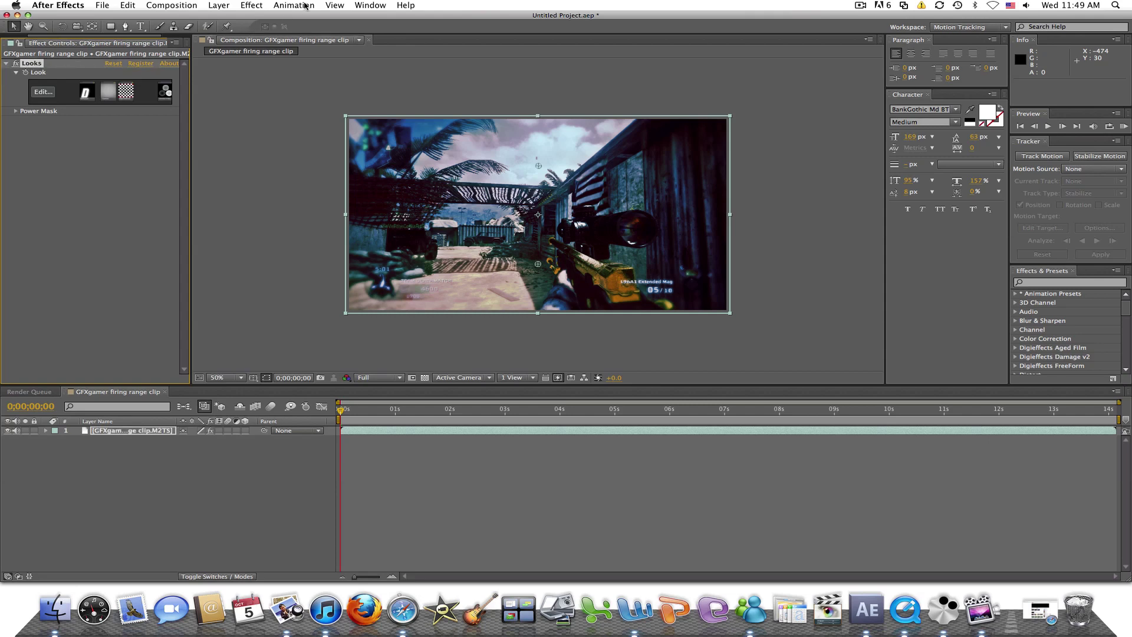
click(304, 6)
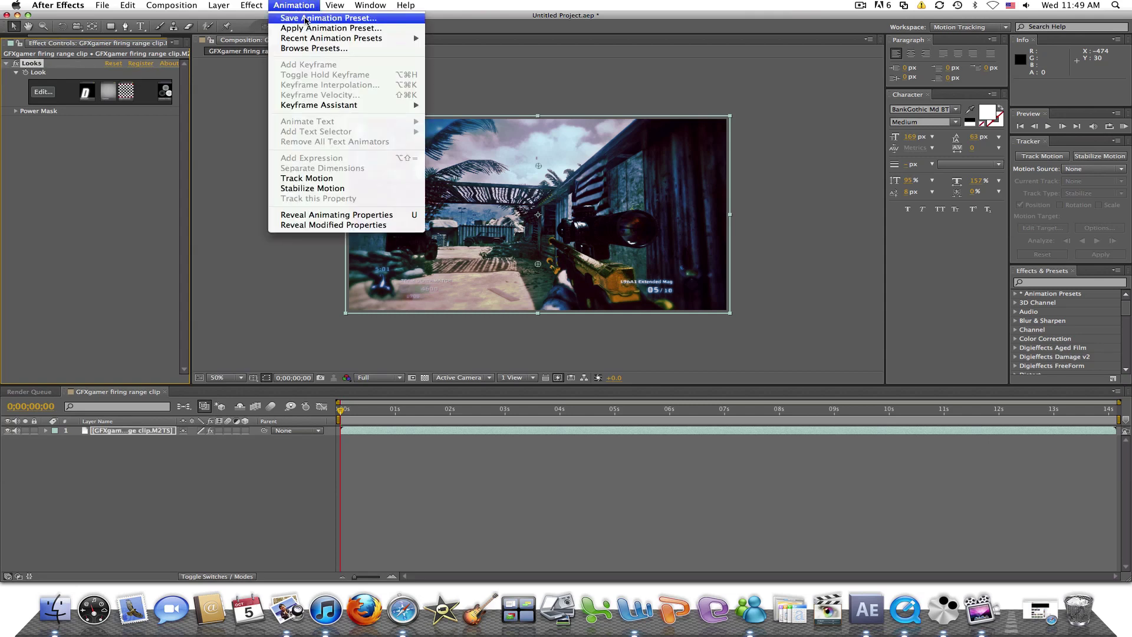
click(306, 18)
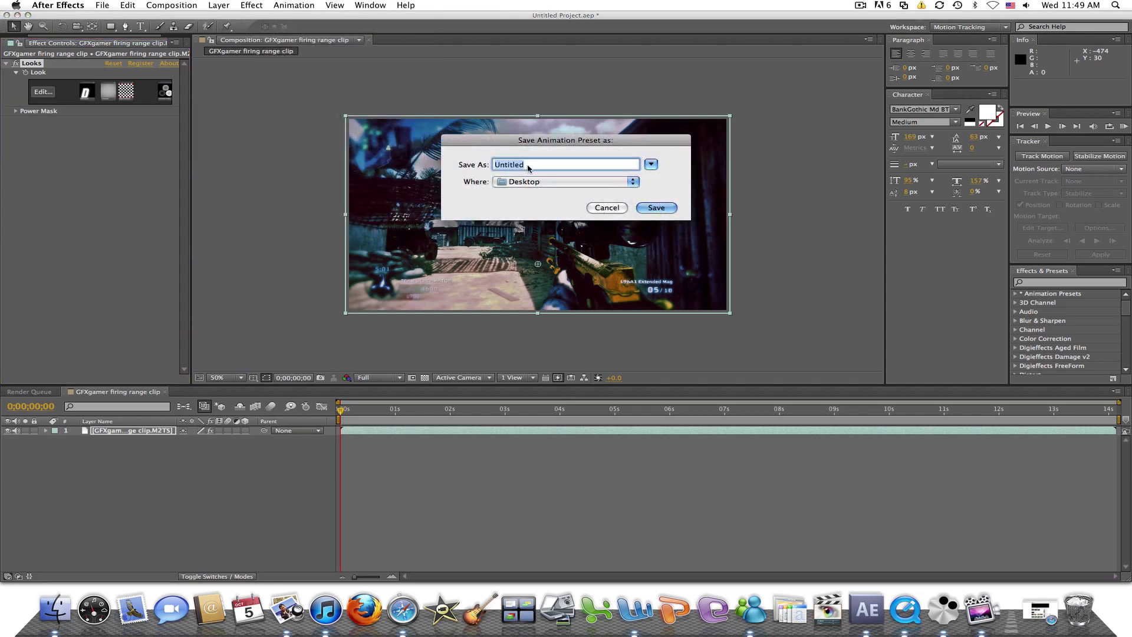
click(604, 207)
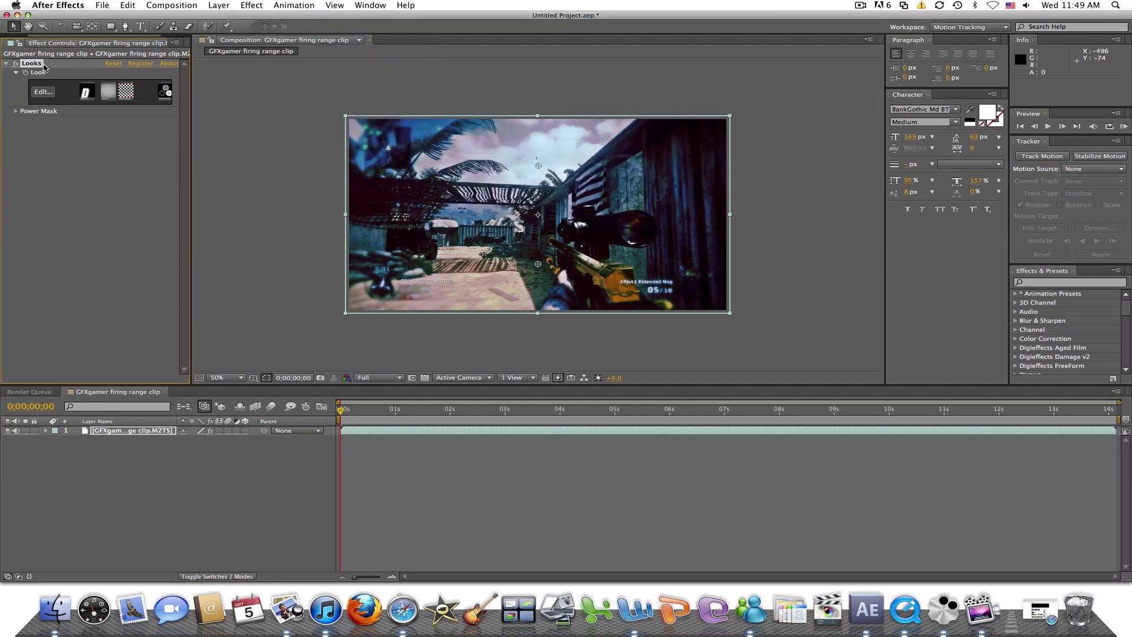
click(128, 5)
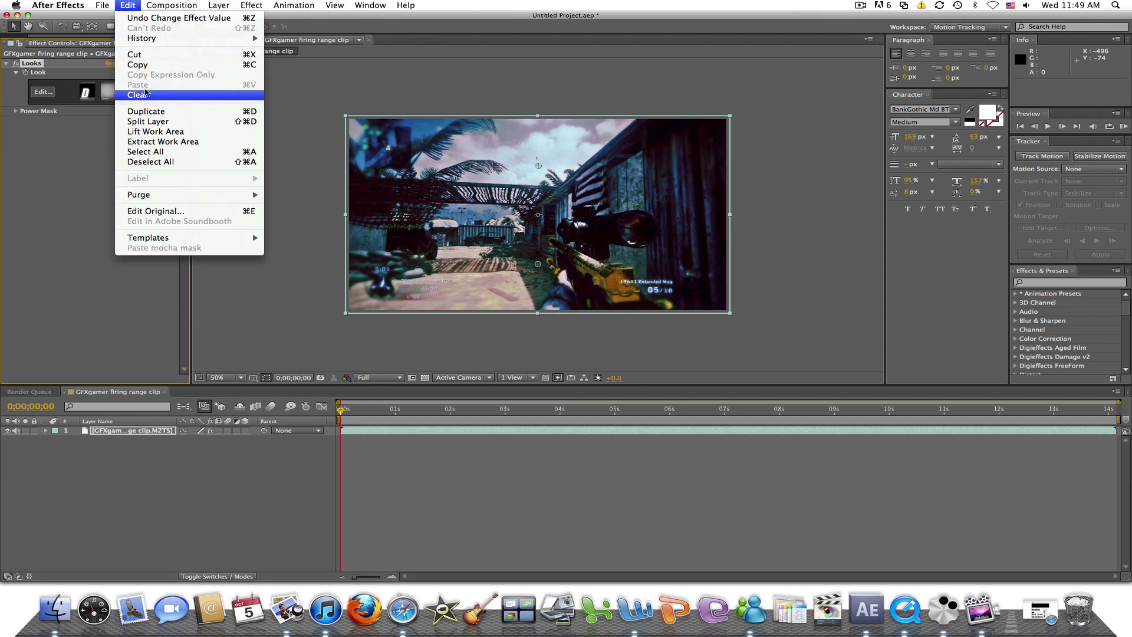
click(142, 94)
Reapply the MBL New CC.ffx preset to regrade the clip, then minimise After Effects.
click(306, 7)
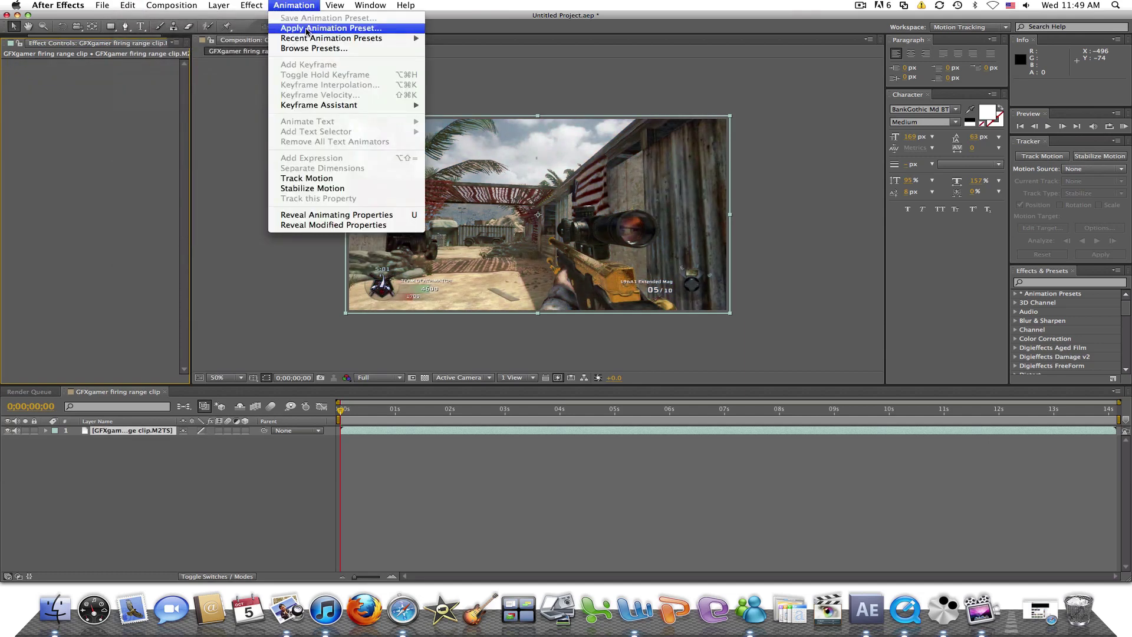
click(309, 28)
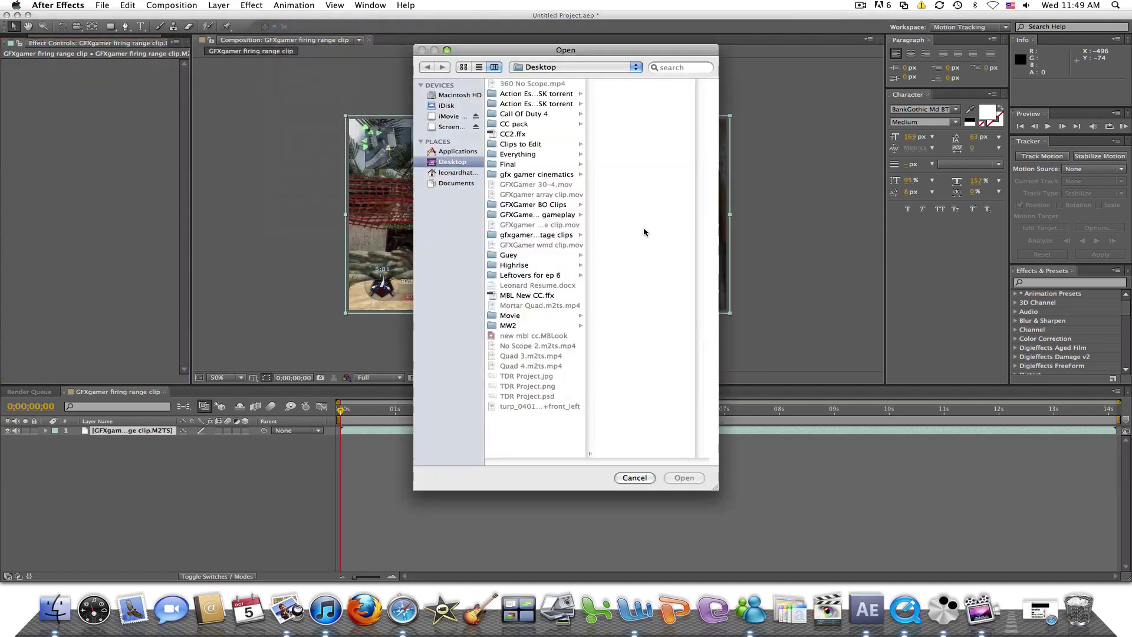
click(528, 296)
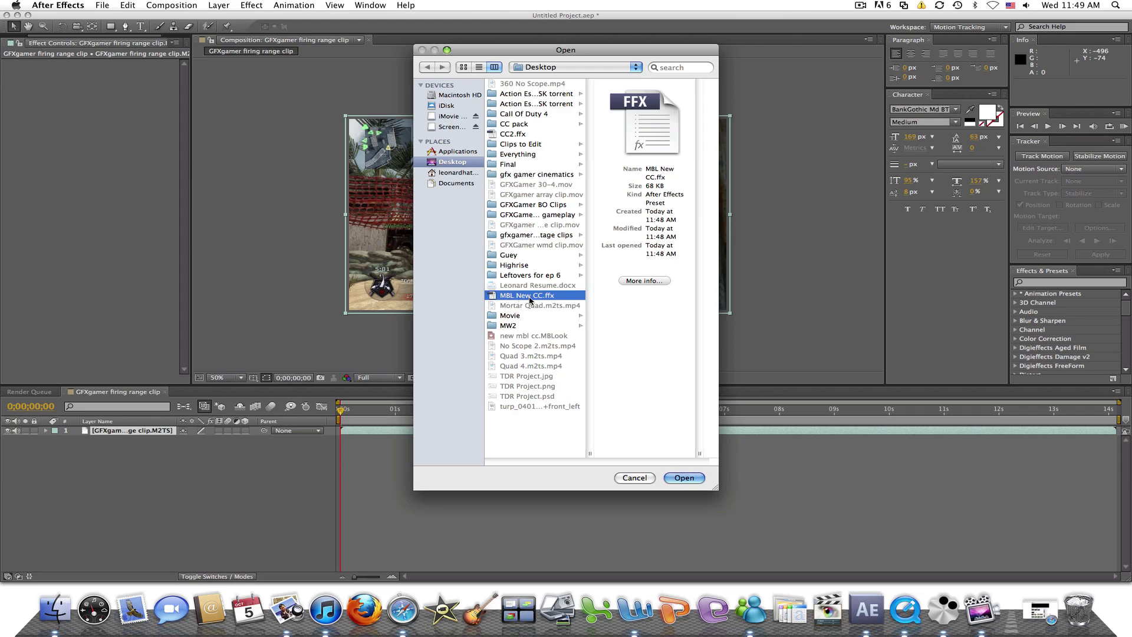
click(683, 478)
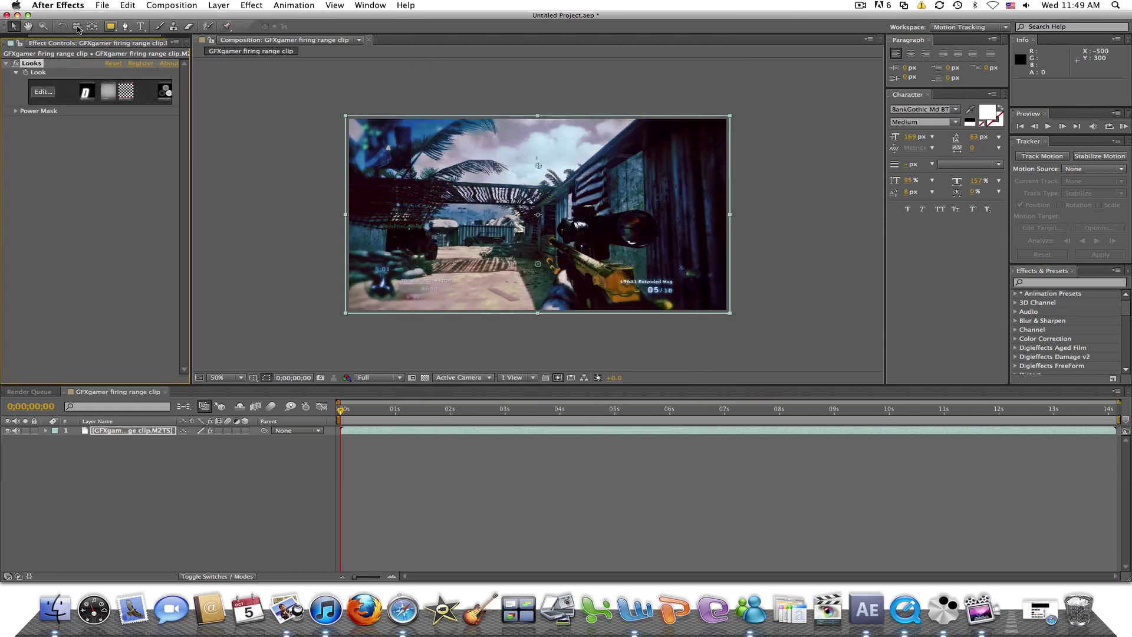
click(17, 15)
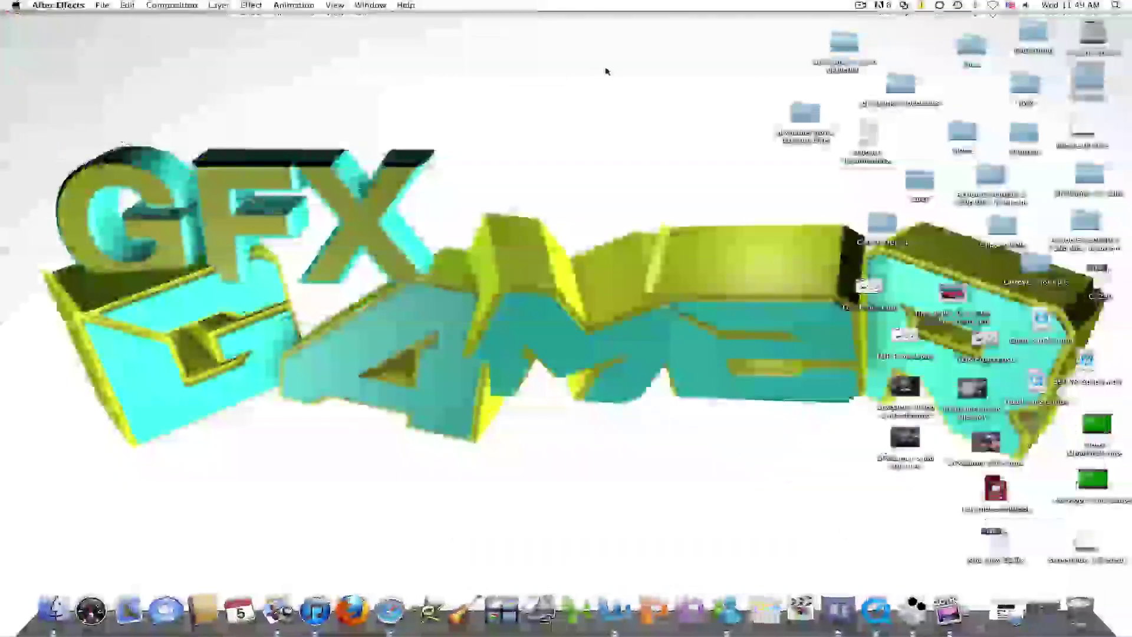